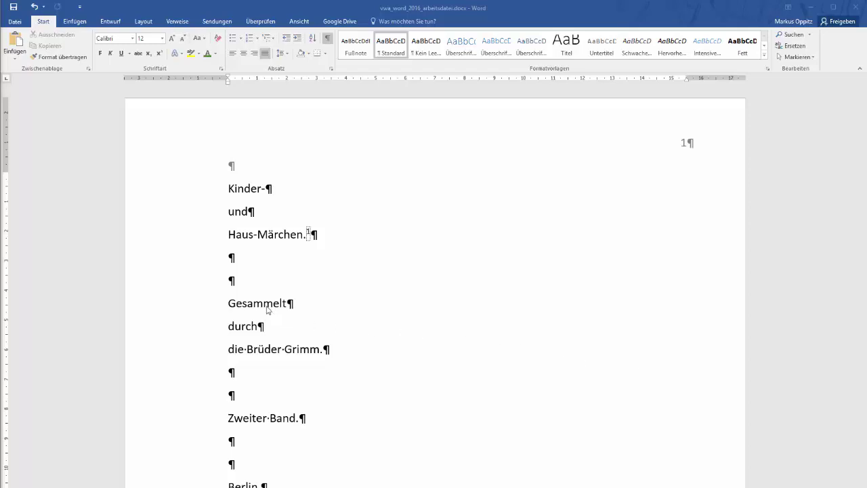
Step: Insert a Nächste Seite section break after the [III] line to end the title page
scroll(266, 309, down, 2)
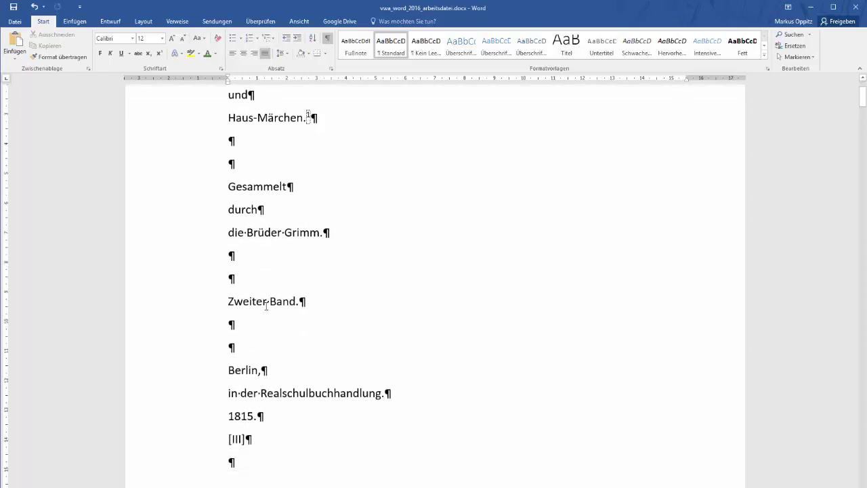
scroll(265, 306, down, 1)
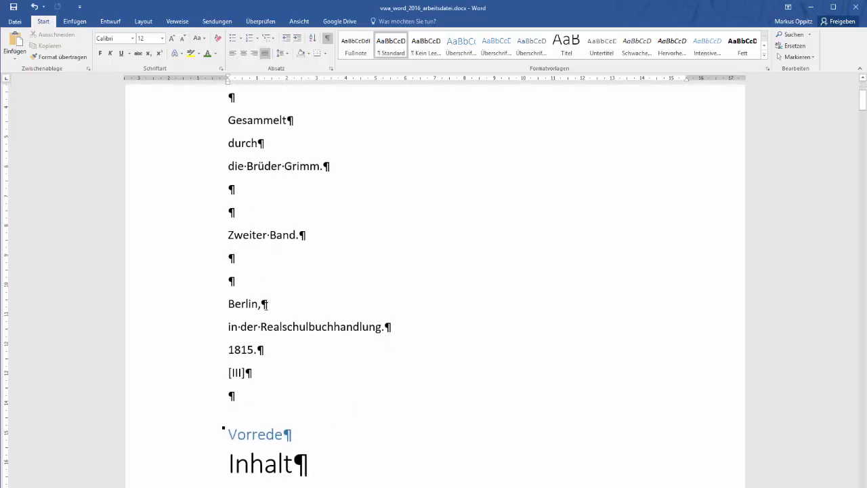
scroll(266, 306, up, 1)
scroll(266, 306, up, 2)
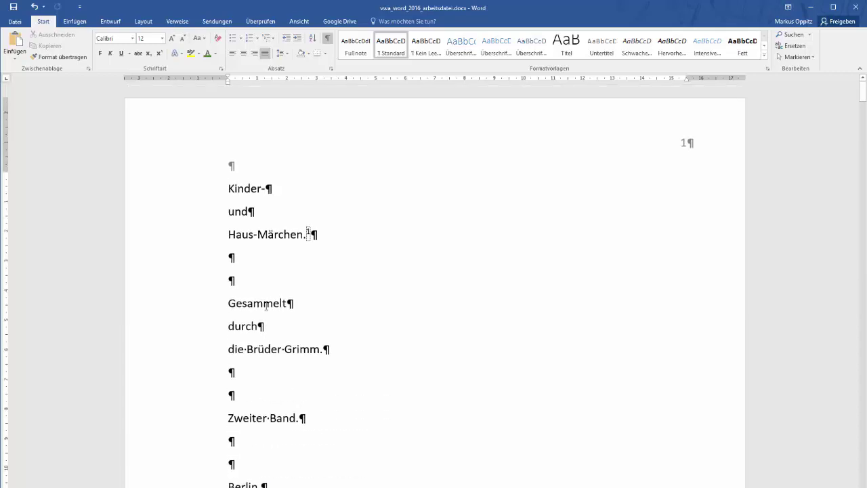
scroll(265, 306, down, 2)
scroll(266, 306, down, 2)
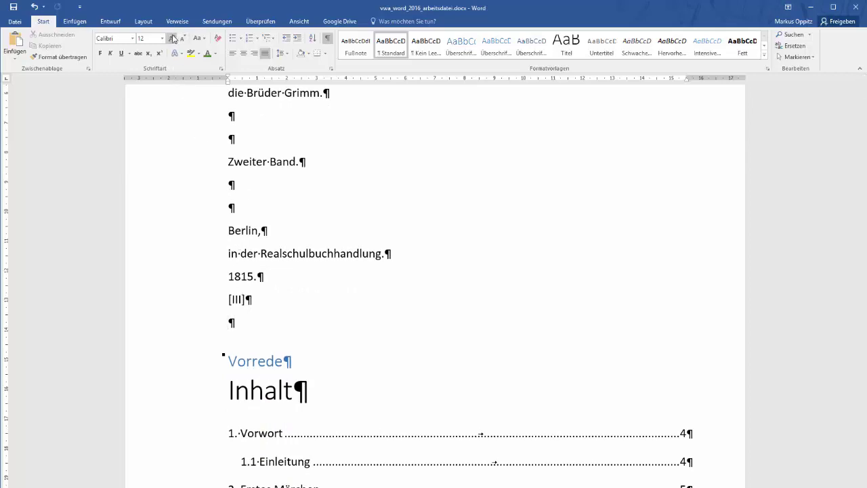
click(144, 22)
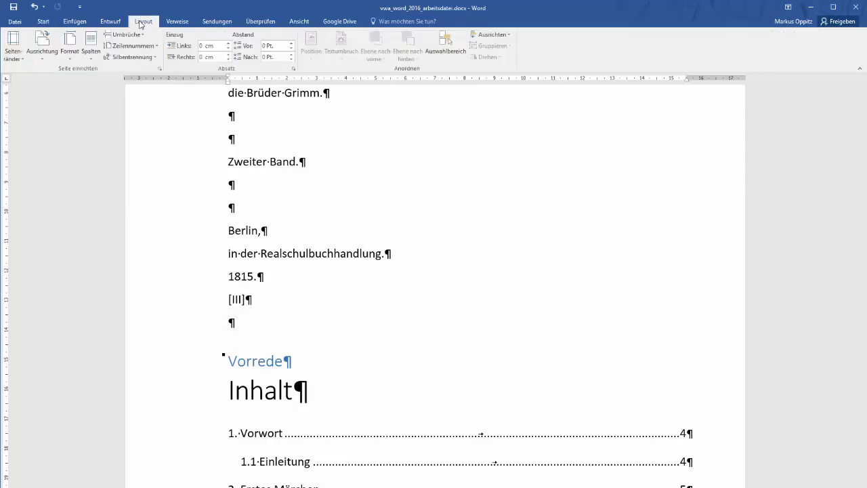
click(129, 34)
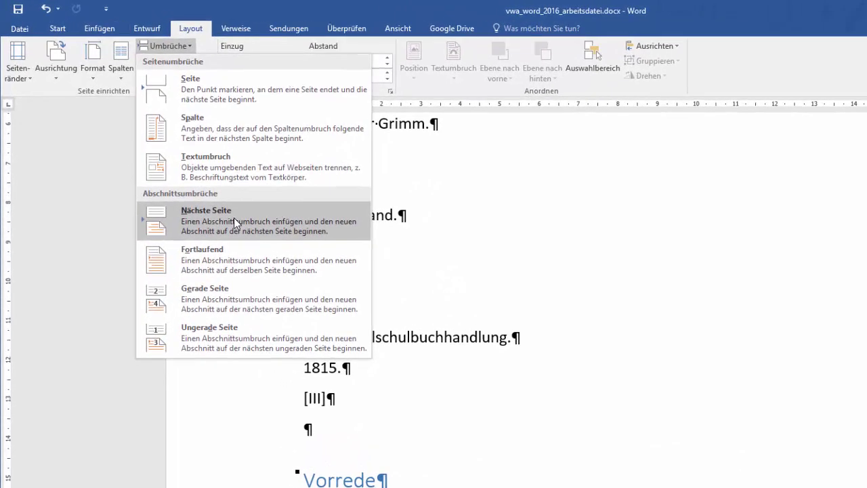
click(233, 217)
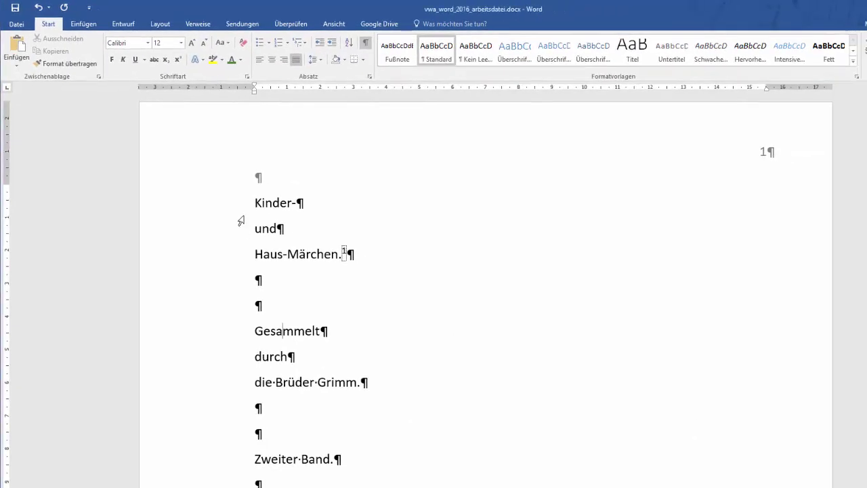
Step: Apply the Titel style to the title-page lines from Kinder- down to [III]
click(254, 203)
shift+click(274, 308)
mouse_move(274, 309)
mouse_down()
mouse_move(283, 455)
mouse_move(298, 477)
mouse_move(279, 482)
mouse_up()
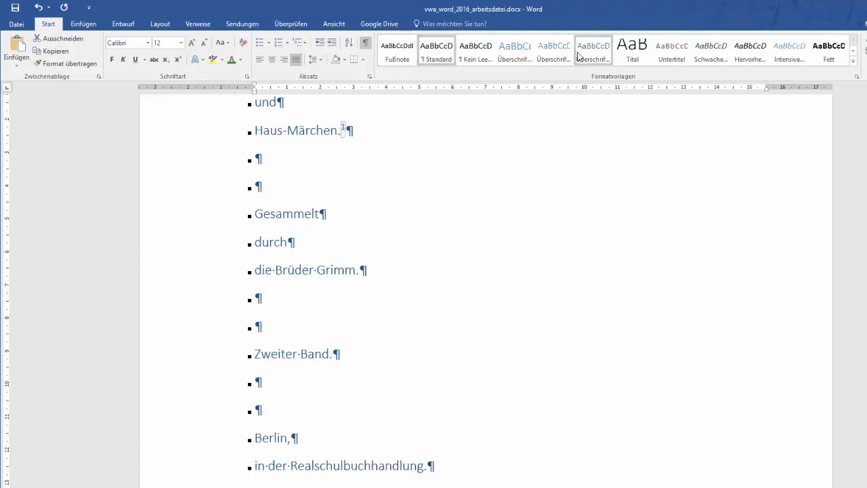
click(854, 63)
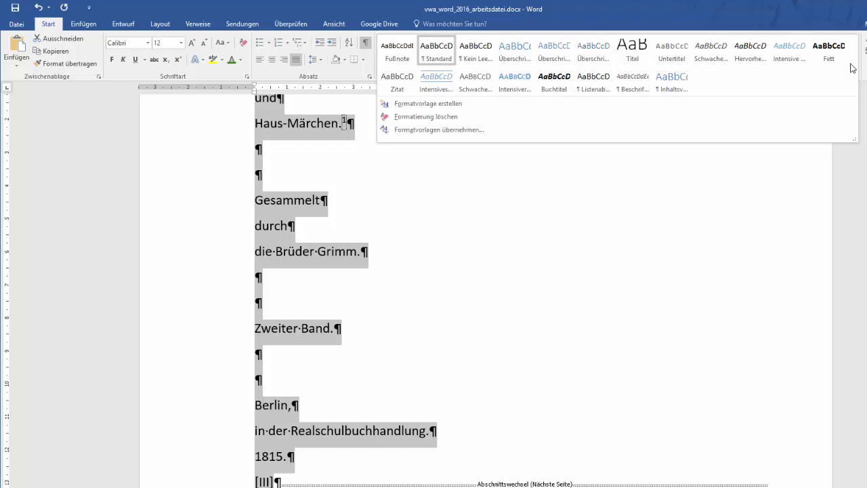
click(637, 56)
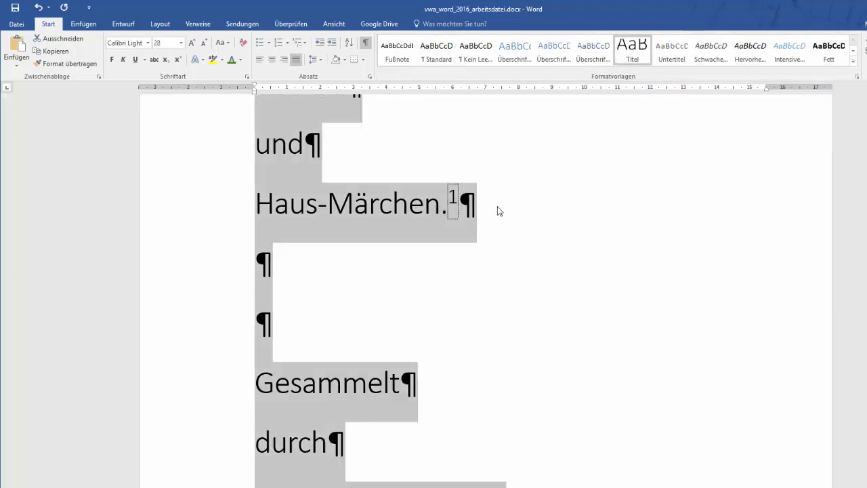
scroll(497, 209, down, 3)
scroll(497, 209, down, 5)
scroll(497, 211, down, 4)
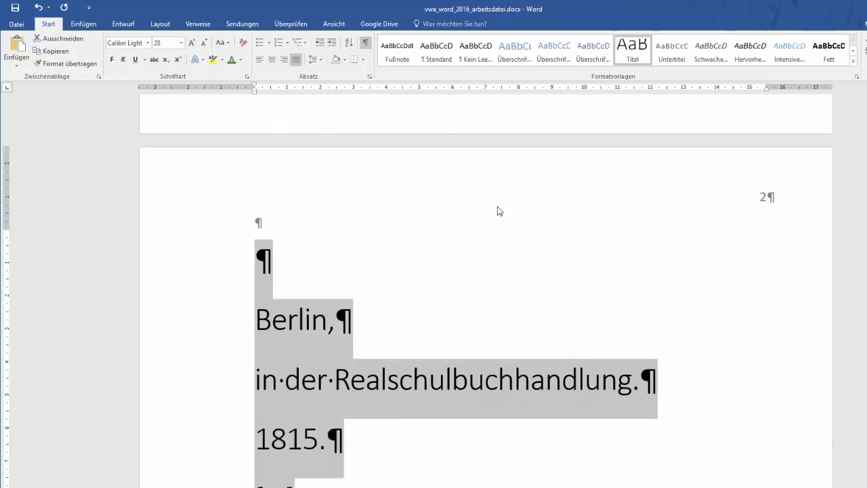
scroll(497, 210, up, 6)
scroll(497, 211, up, 4)
scroll(497, 211, up, 2)
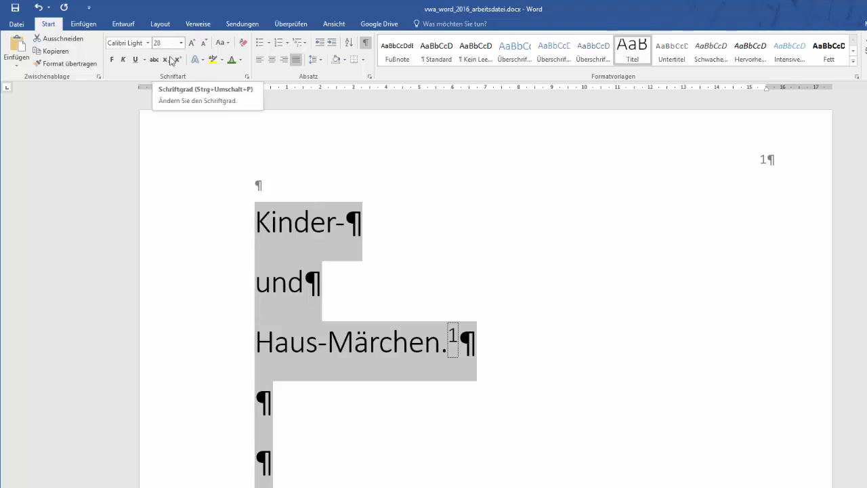
Step: Change the Titel style's font size to 20 pt
right_click(632, 53)
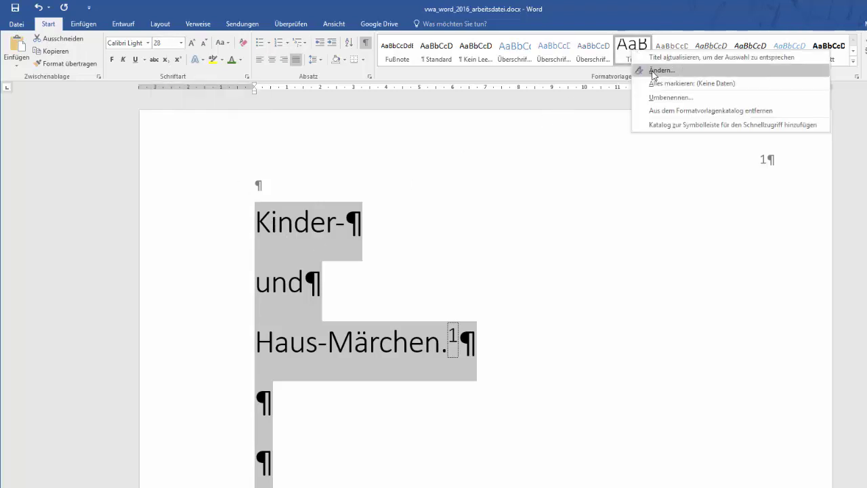
click(653, 70)
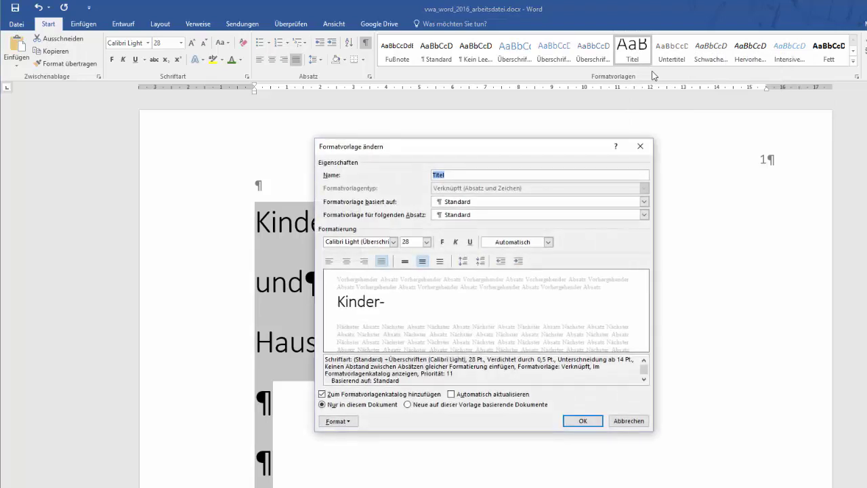
click(426, 242)
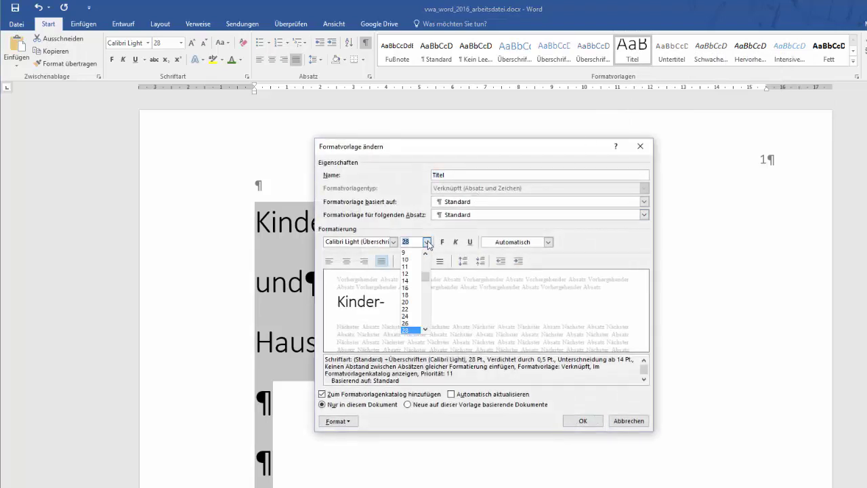
click(408, 301)
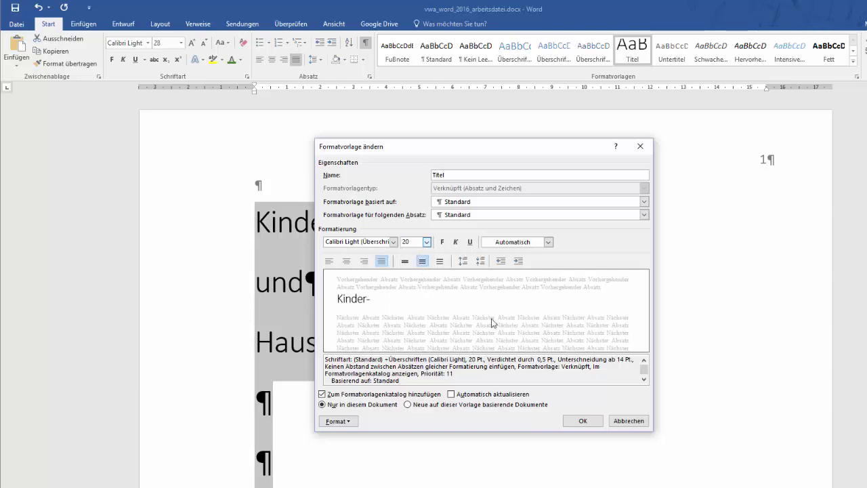
click(583, 422)
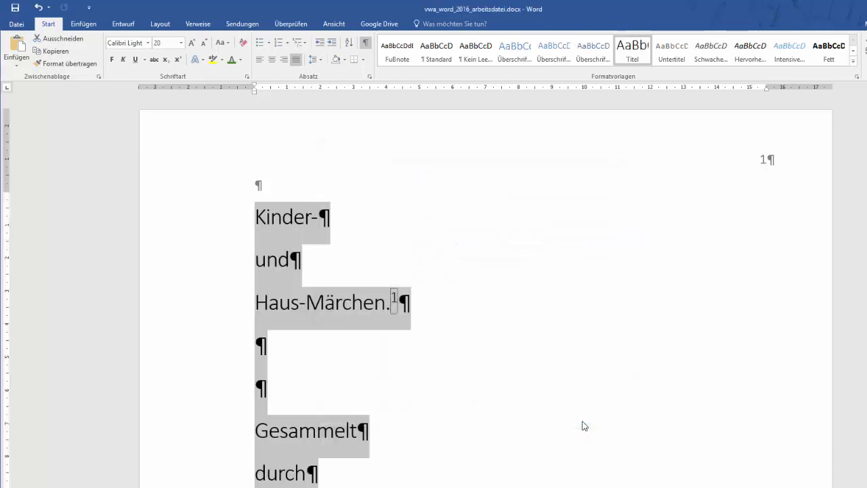
Step: Delete the extra empty line before Gesammelt and select the title-page text from Kinder-
scroll(324, 398, down, 10)
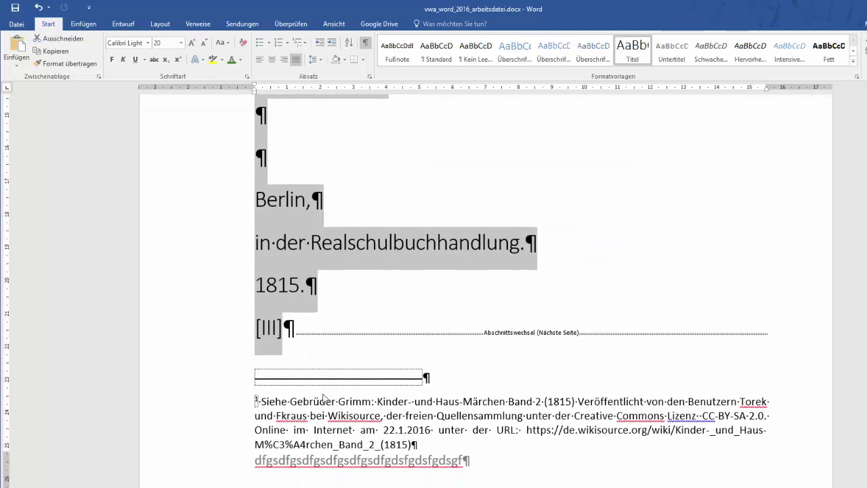
scroll(324, 398, down, 3)
scroll(323, 398, up, 5)
scroll(323, 398, up, 6)
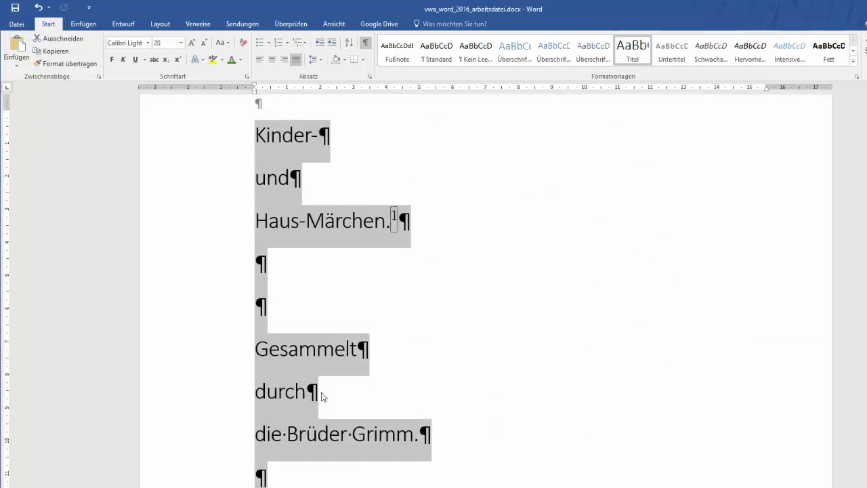
click(277, 319)
key(BackSpace)
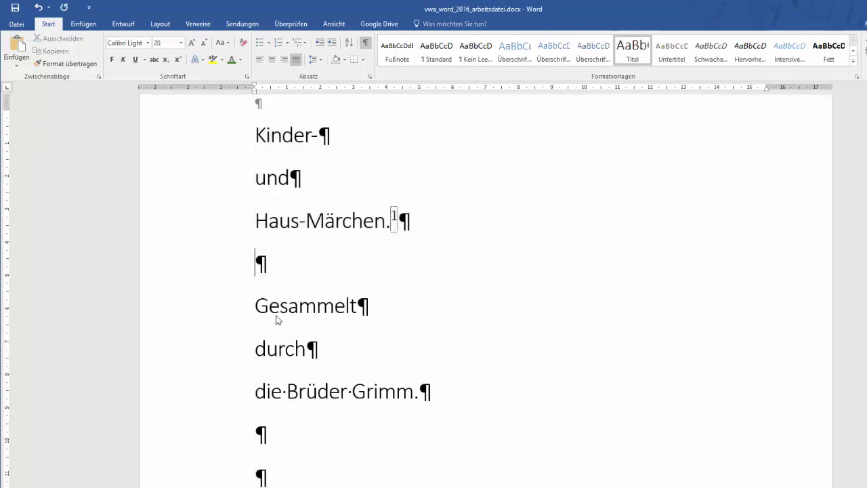
scroll(276, 319, up, 1)
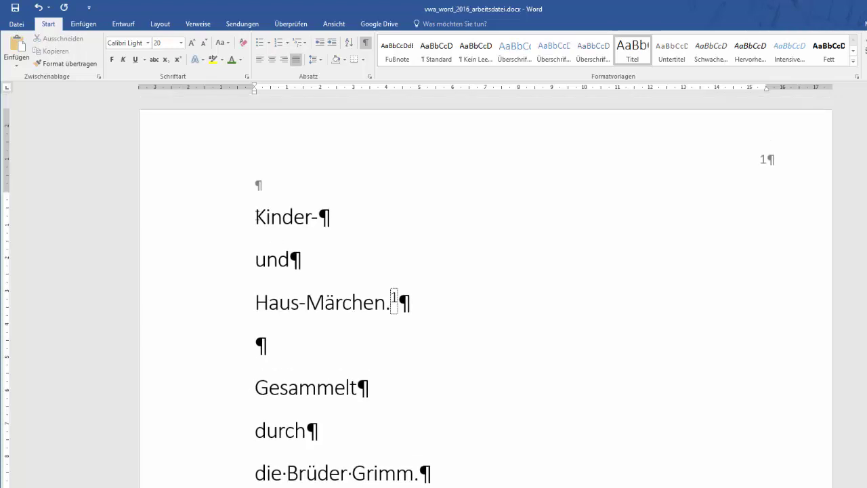
mouse_move(256, 217)
mouse_down()
mouse_move(297, 457)
mouse_move(310, 447)
mouse_up()
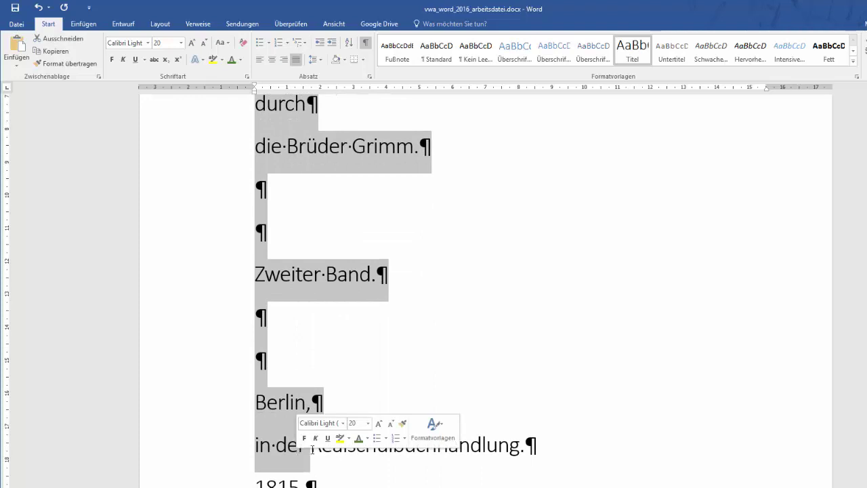
Step: Make the Titel style centred and add an empty line above Kinder-
click(312, 278)
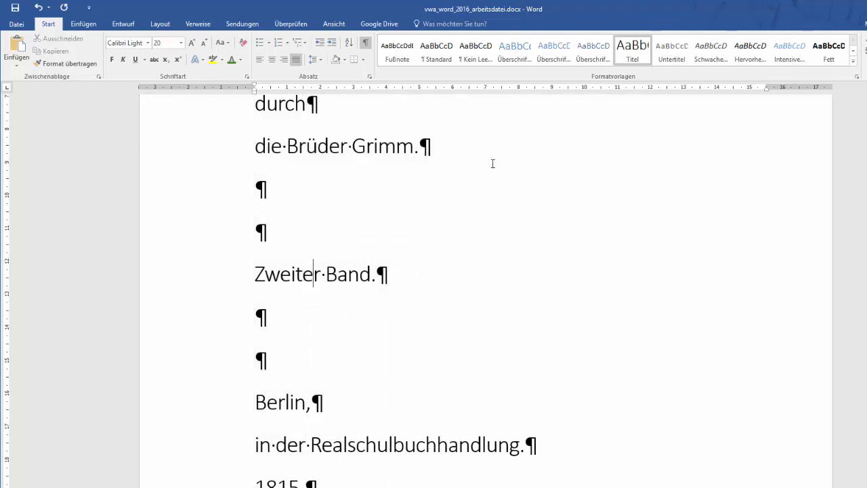
right_click(634, 52)
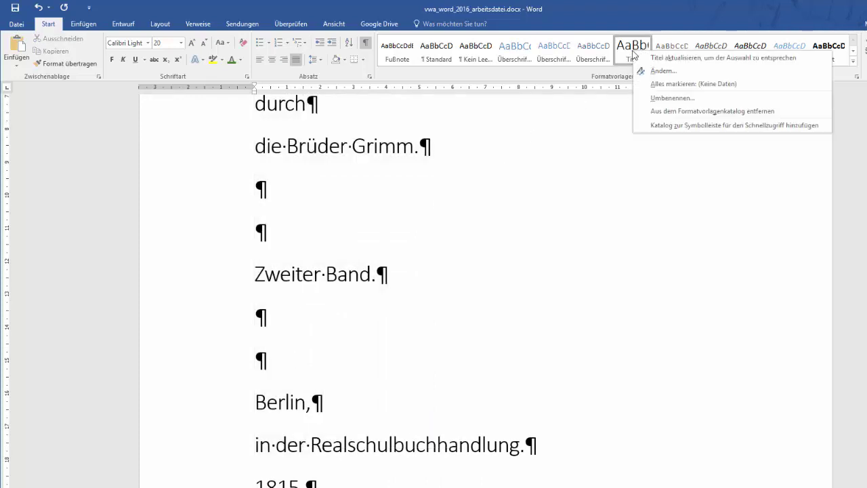
click(660, 70)
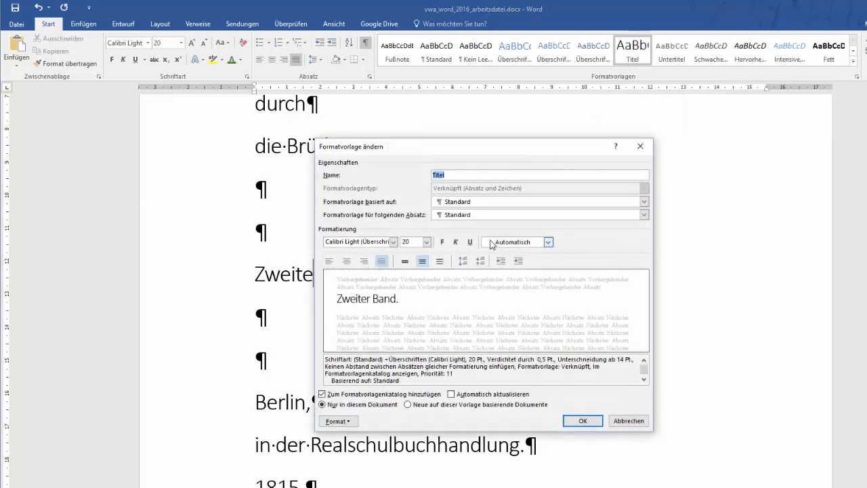
click(346, 260)
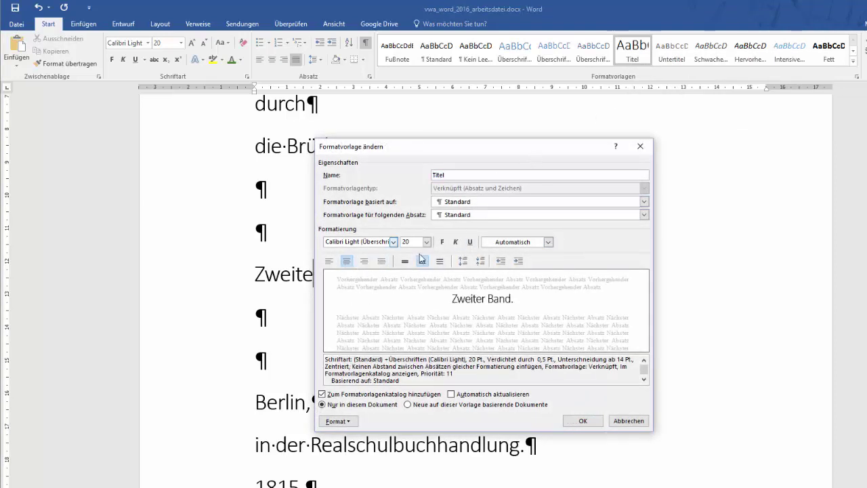
click(573, 421)
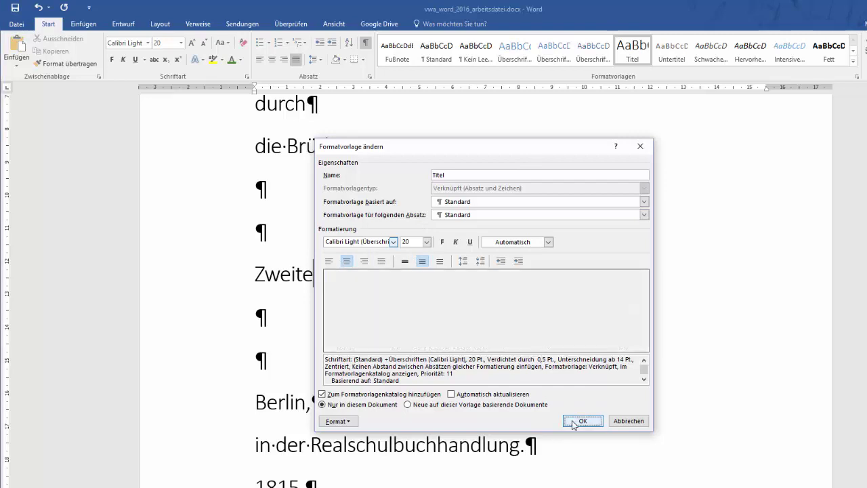
scroll(579, 335, up, 5)
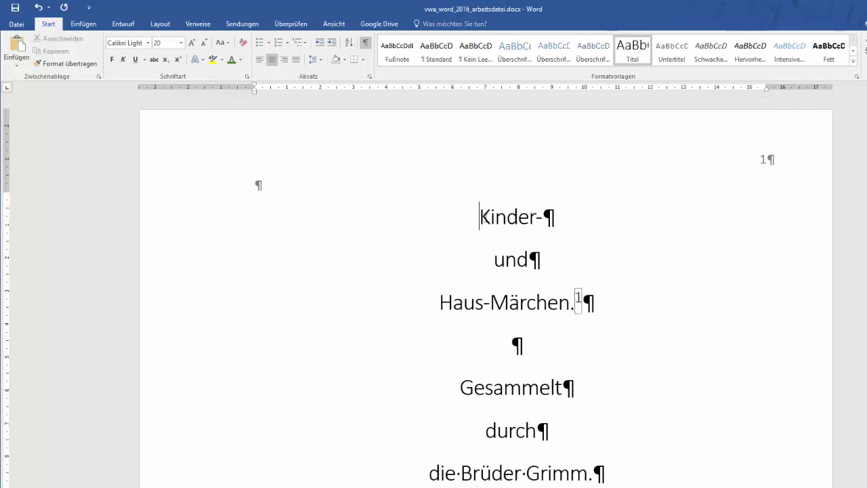
key(Return)
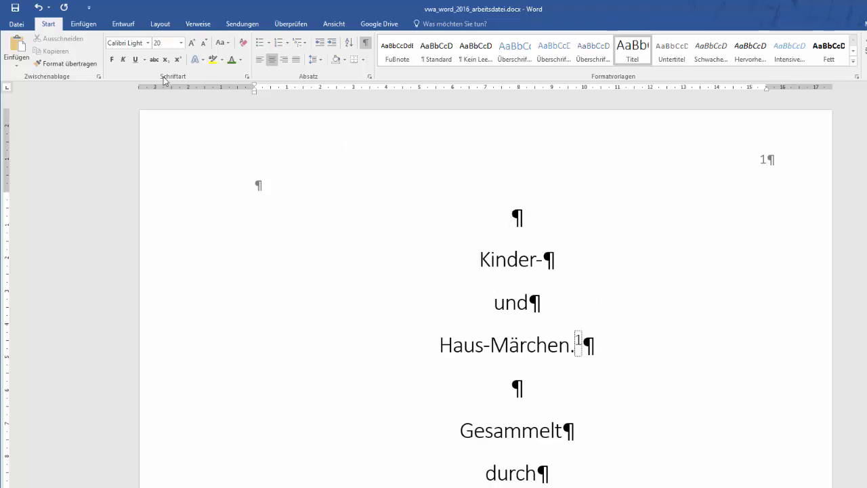
Step: Add the Facette cover page from the Deckblatt gallery ahead of the Grimm title page
click(83, 26)
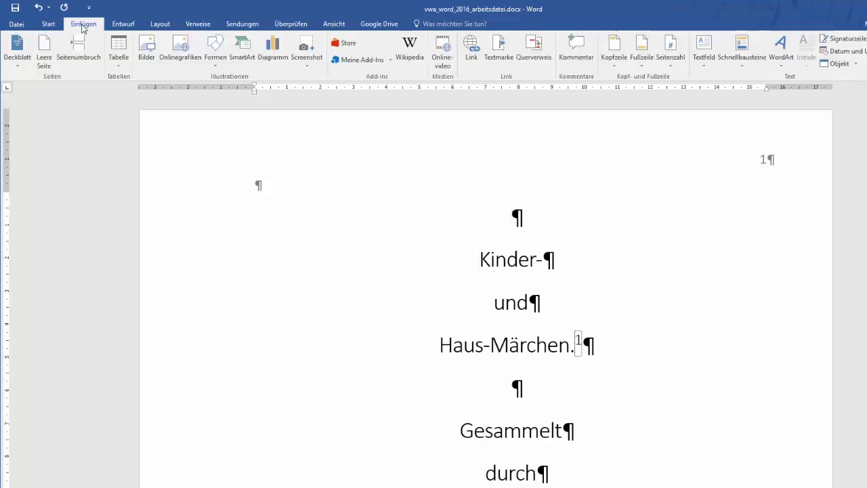
click(16, 69)
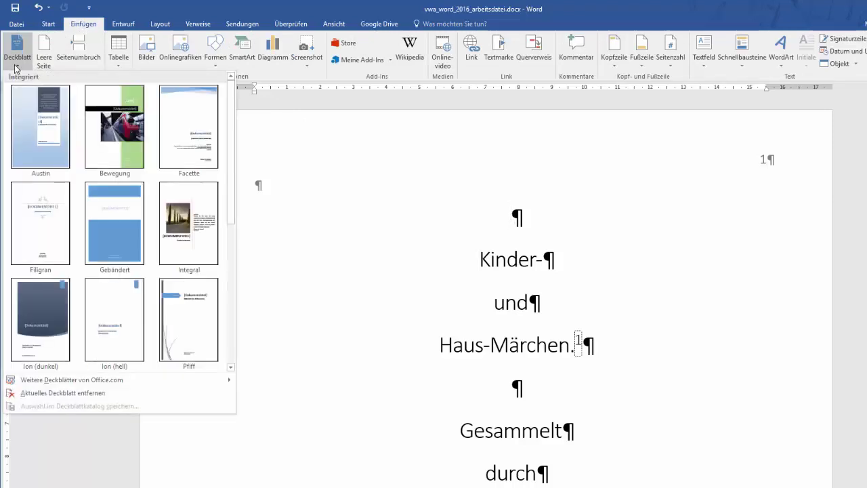
click(190, 132)
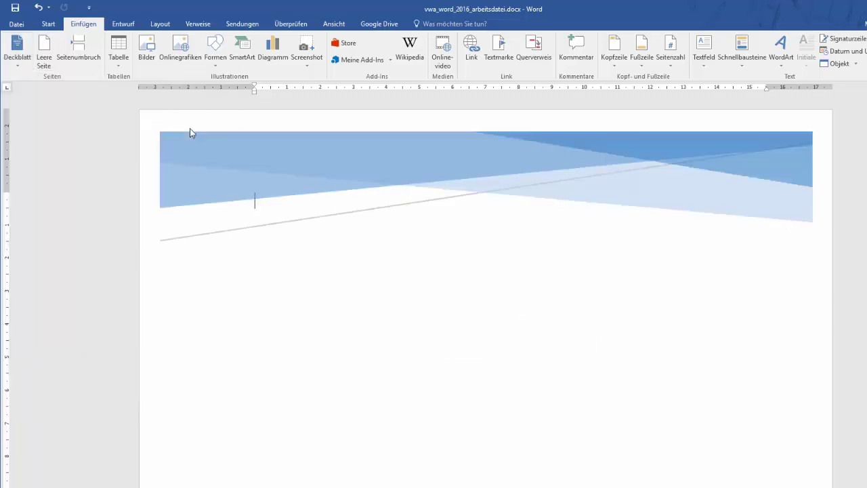
scroll(386, 261, down, 8)
scroll(383, 266, down, 3)
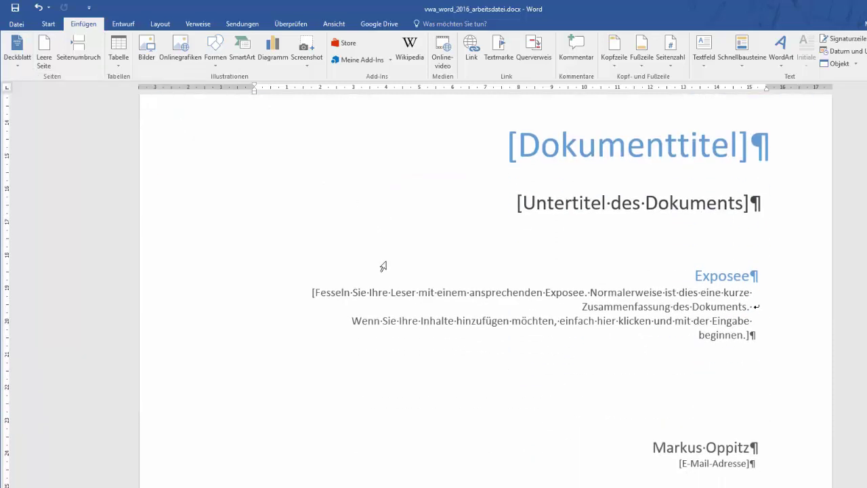
scroll(387, 261, down, 7)
scroll(386, 262, down, 3)
scroll(387, 261, up, 6)
scroll(387, 262, up, 10)
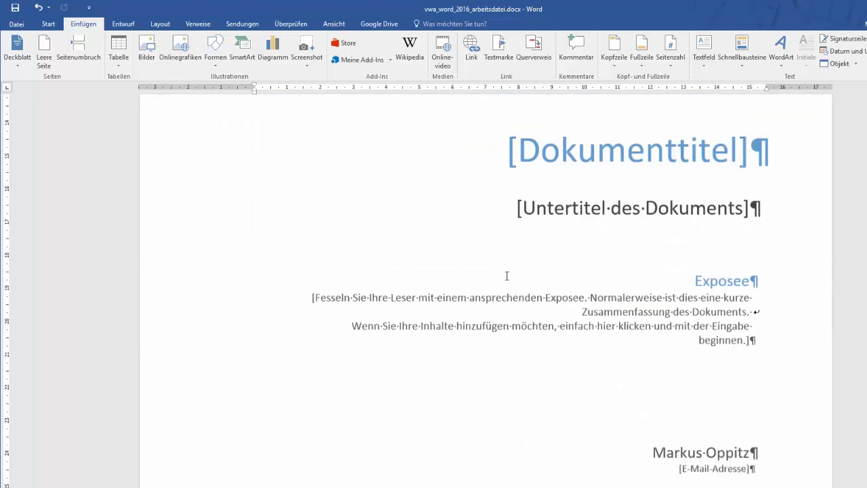
scroll(507, 277, down, 3)
scroll(505, 280, down, 15)
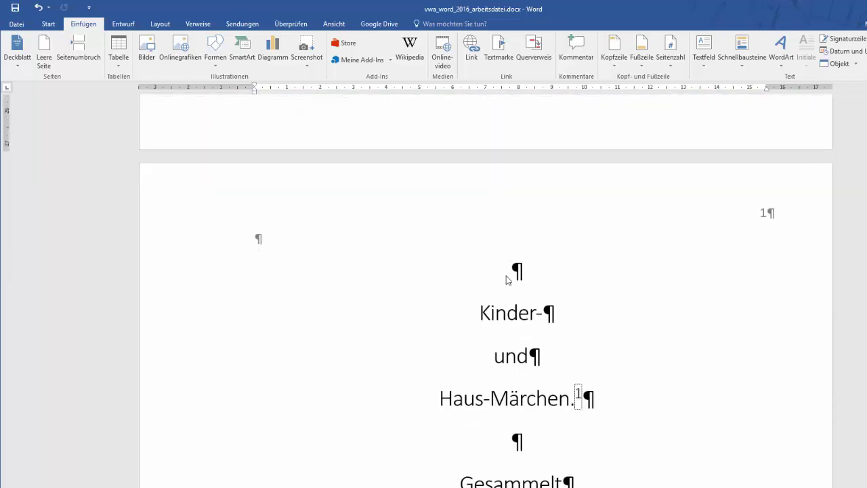
scroll(507, 278, up, 20)
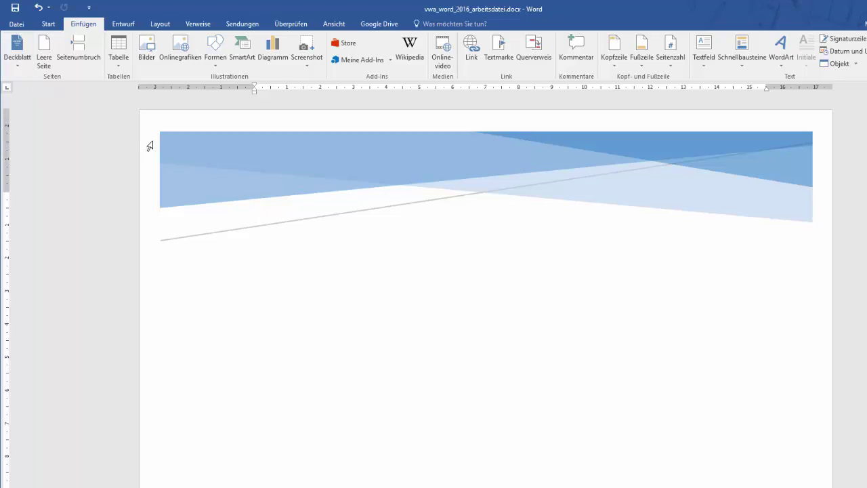
scroll(363, 224, down, 8)
scroll(363, 224, down, 5)
scroll(363, 224, down, 10)
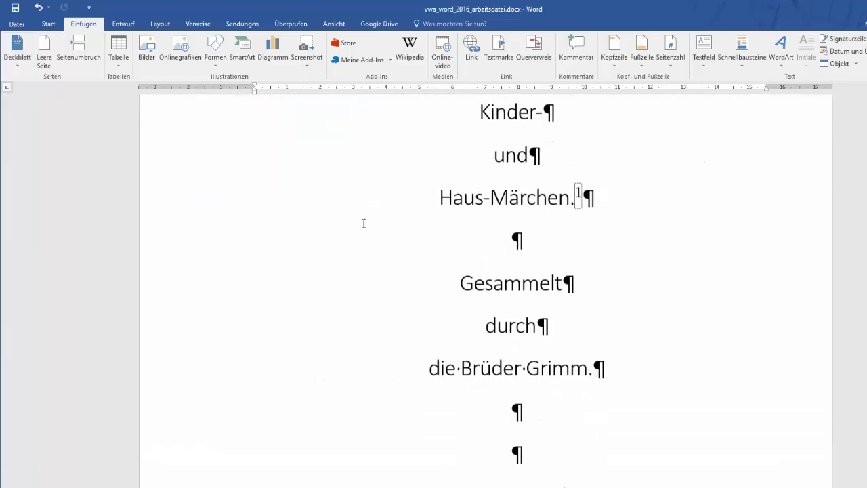
click(521, 278)
scroll(521, 278, up, 5)
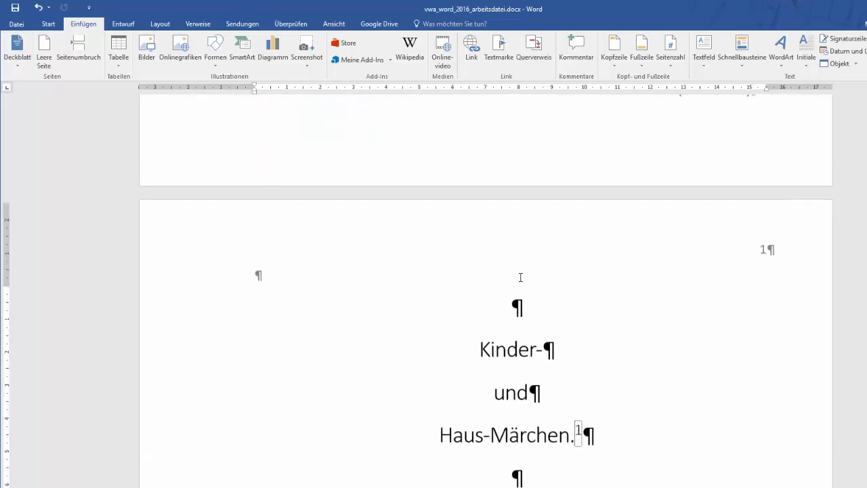